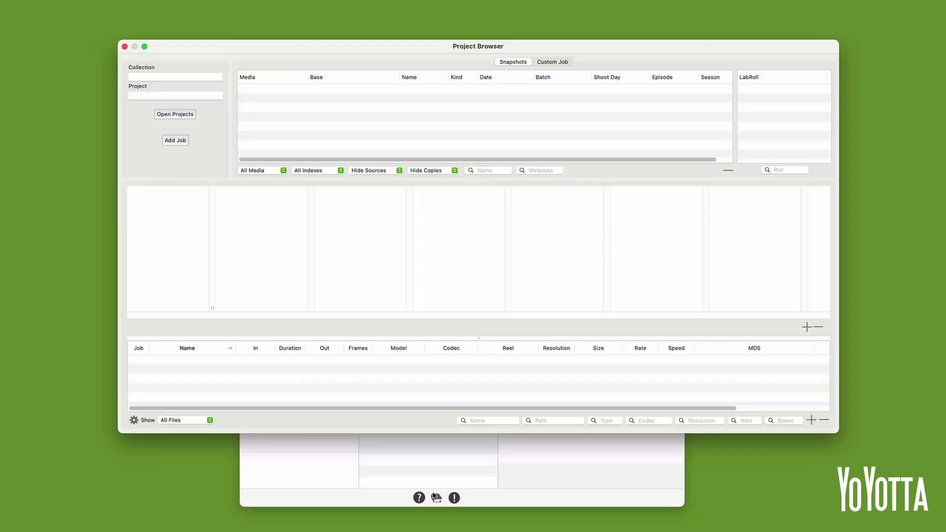
Create and load a 25 FPS project named 'LTO-Restore' in the YoYotta_Getting-Started collection.
click(173, 114)
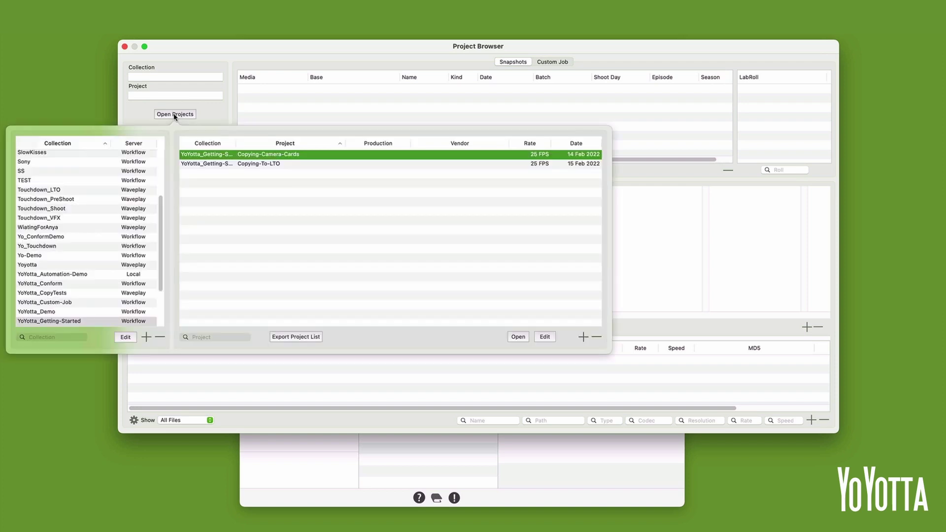
click(60, 323)
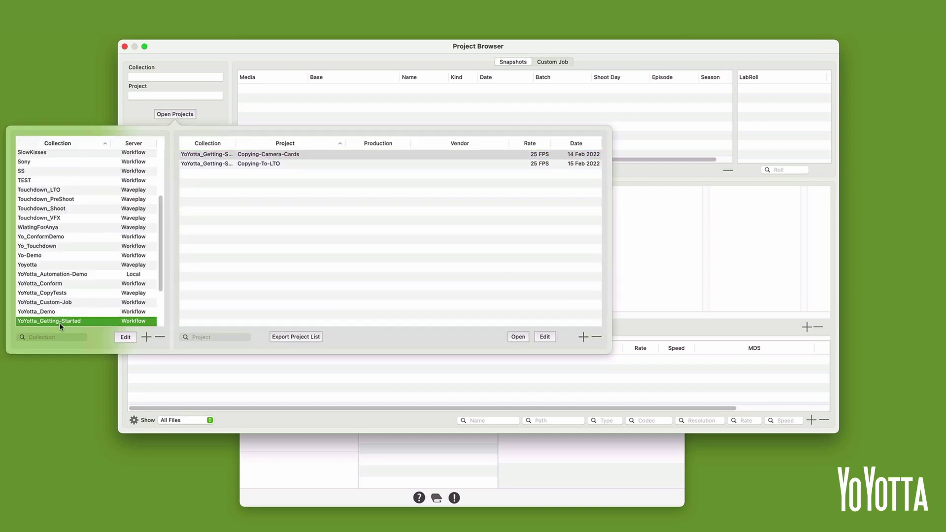
click(581, 337)
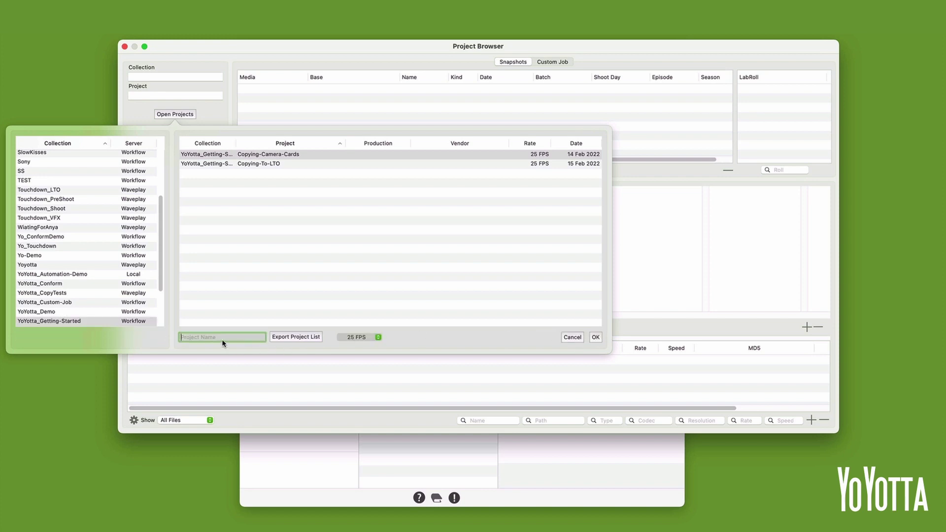
text(LTO-Restore)
click(378, 338)
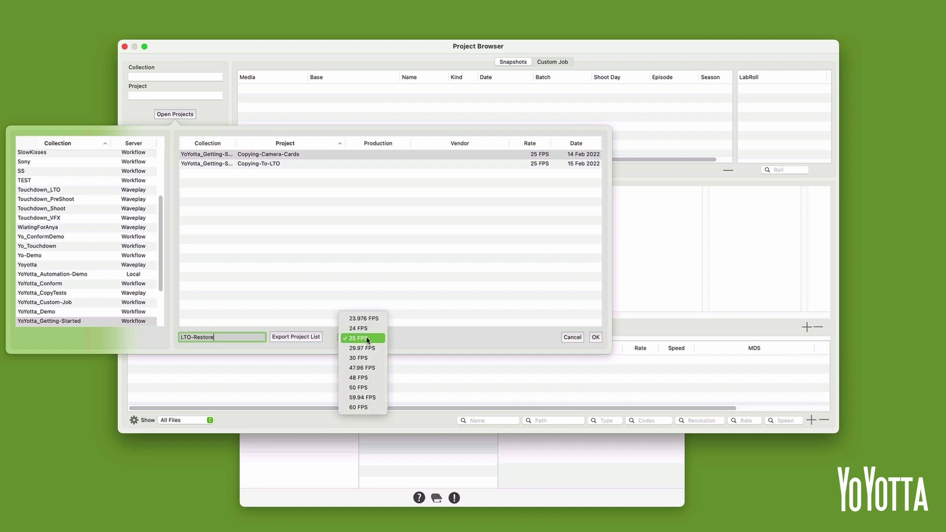
click(366, 338)
click(596, 339)
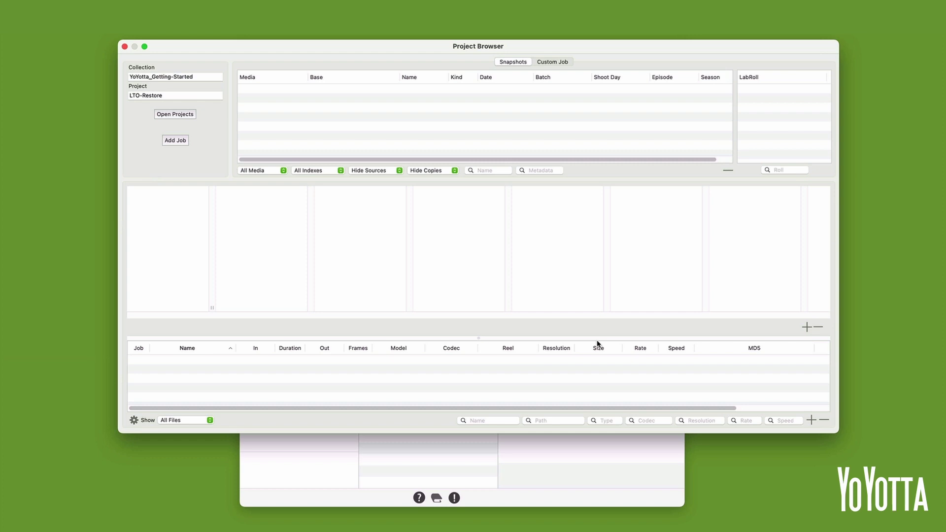
Close the project browser and add a copy job using tape YOY001 as its source.
click(125, 47)
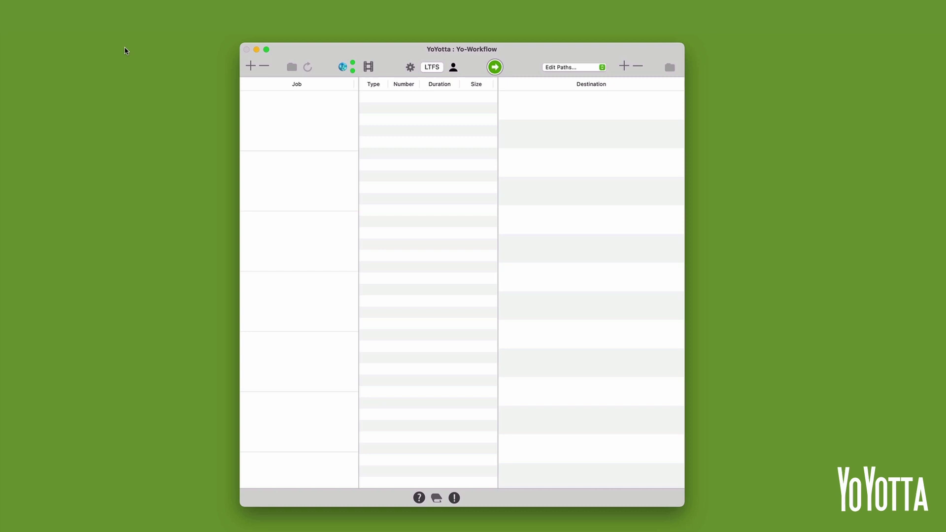
click(251, 68)
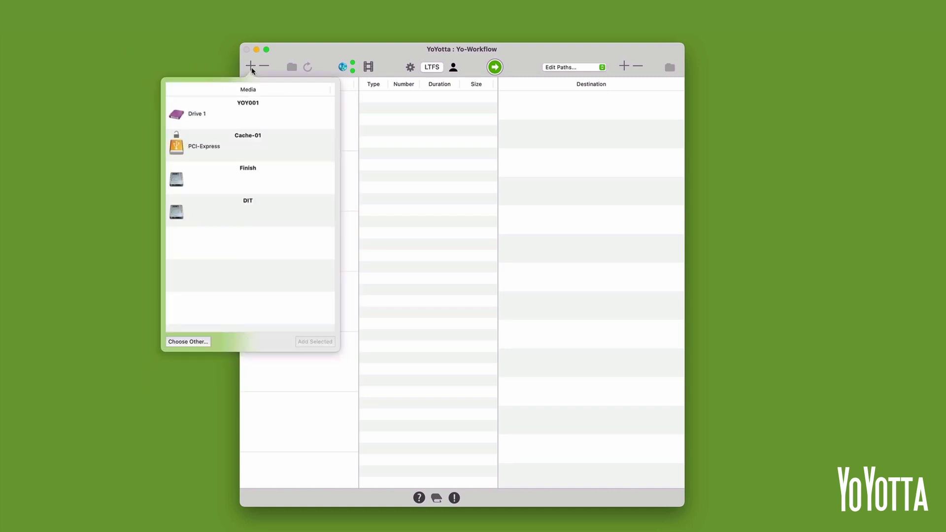
click(258, 112)
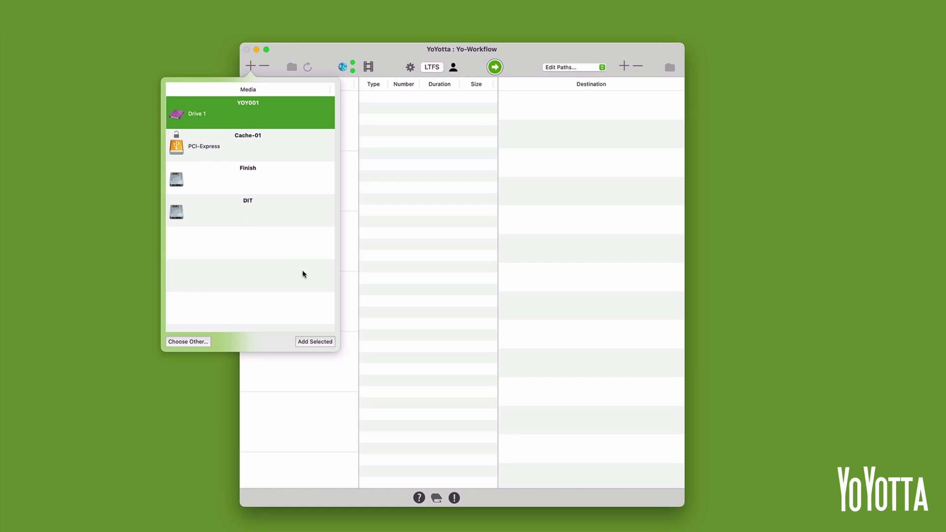
click(309, 344)
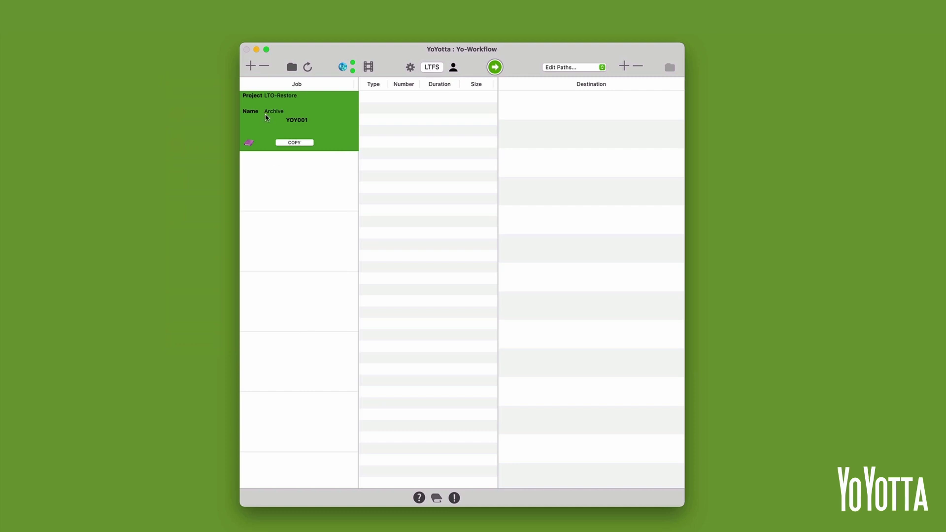
Browse YOY001 through 01_Camera_TestFootage > Arri > ArriAlexa65 > ArriRAW, then return to the tape's top level.
click(290, 67)
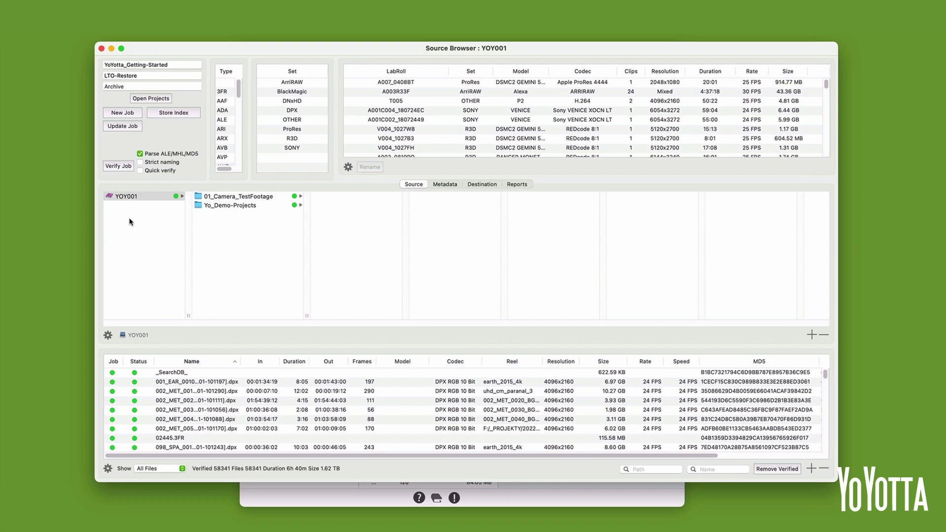
click(229, 199)
click(322, 198)
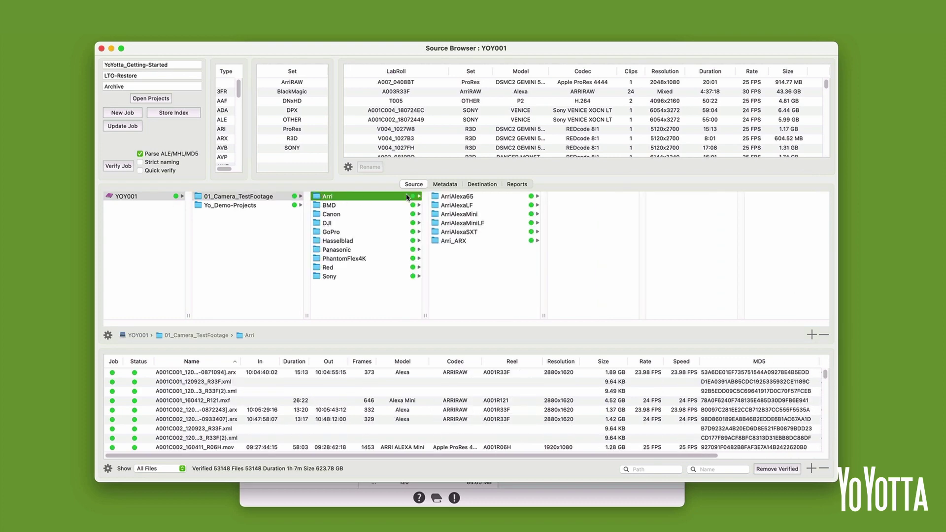
click(445, 197)
click(581, 199)
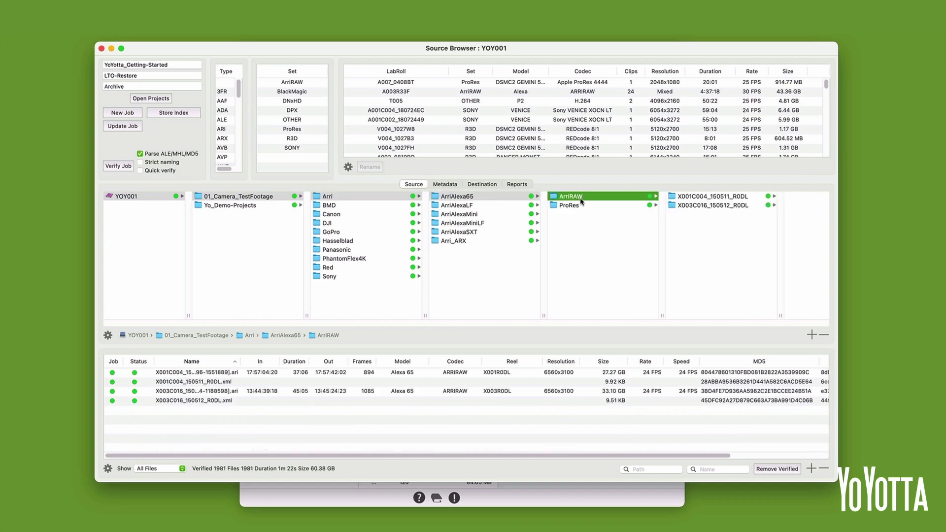
click(127, 197)
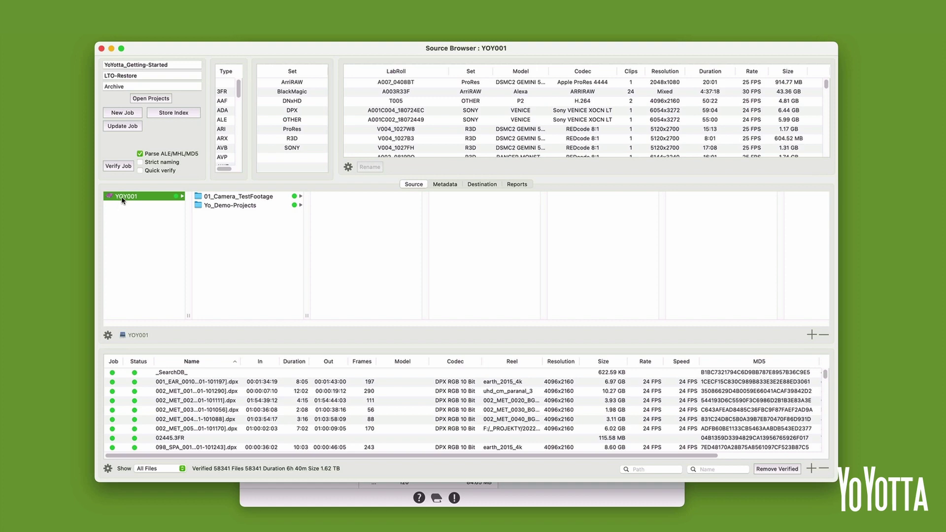
Clear the job's sources and add the Red > Gemini > A007_0408C9 folder.
click(823, 336)
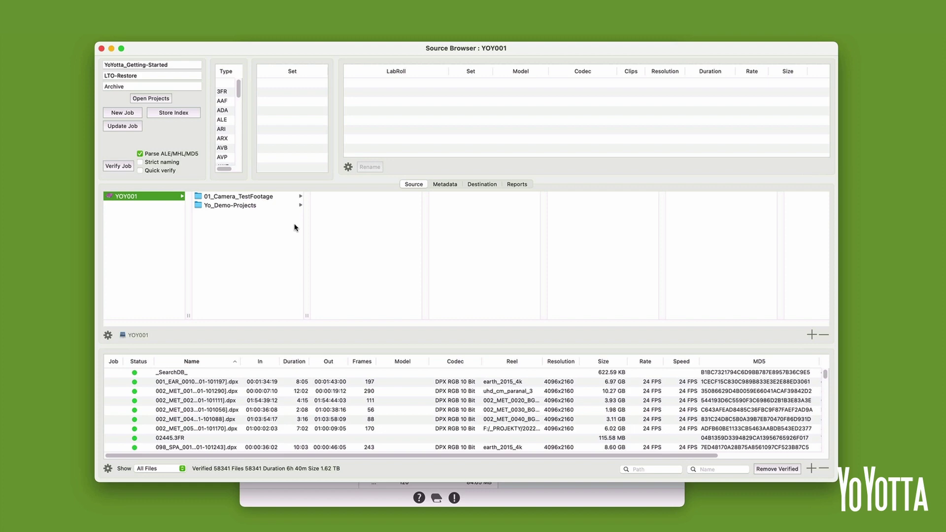
click(219, 197)
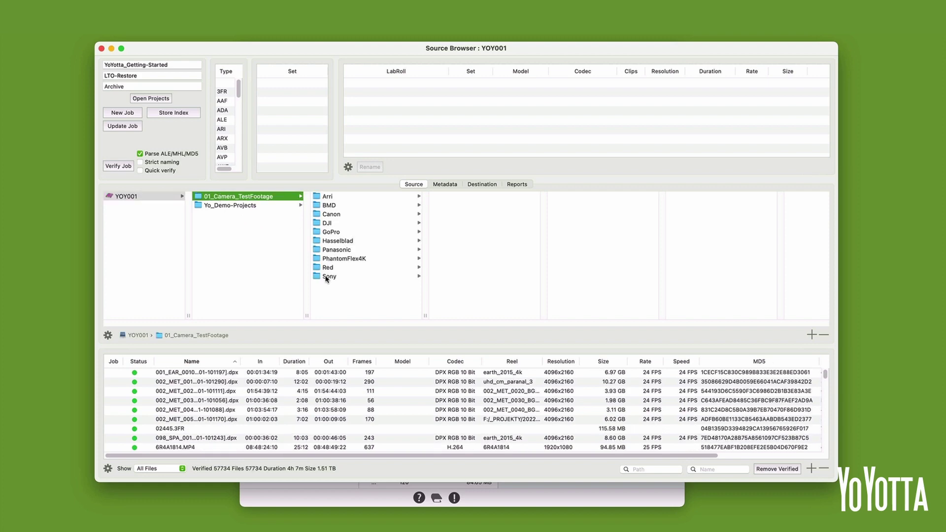
click(326, 261)
click(325, 267)
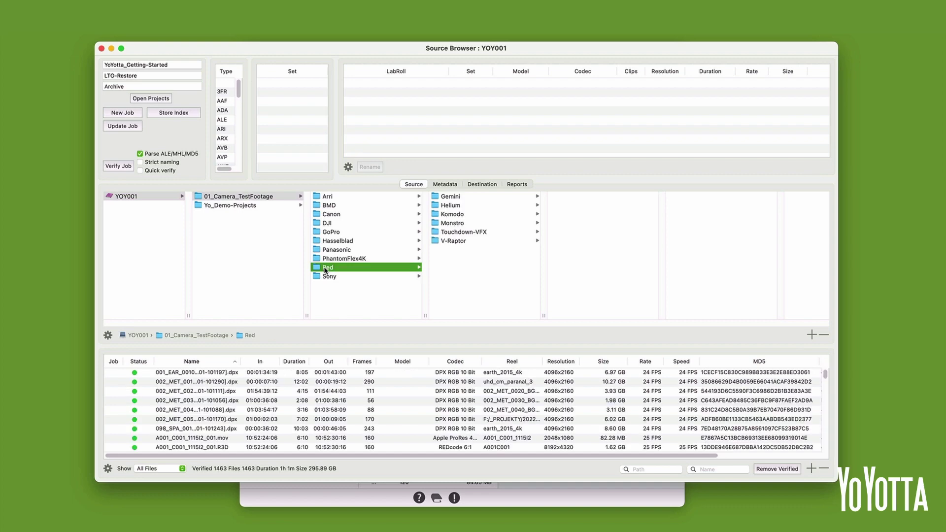
key(Right)
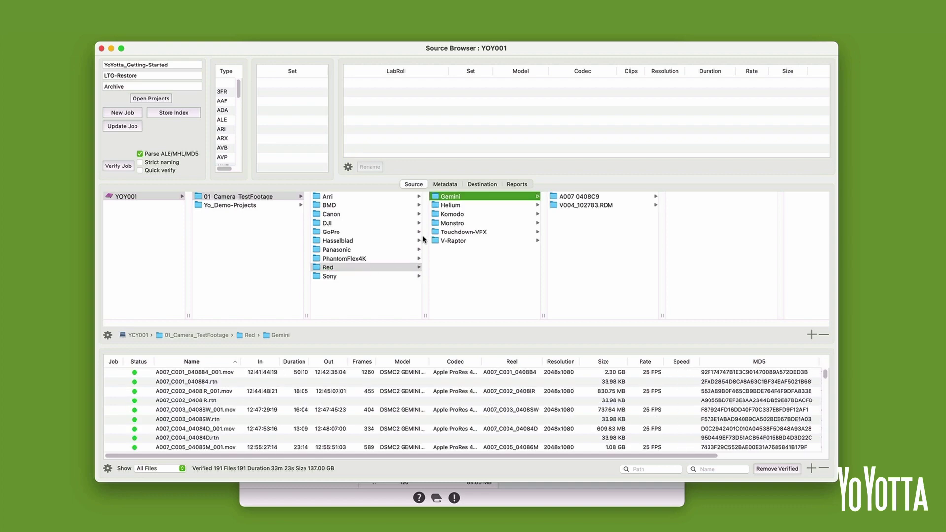
click(553, 199)
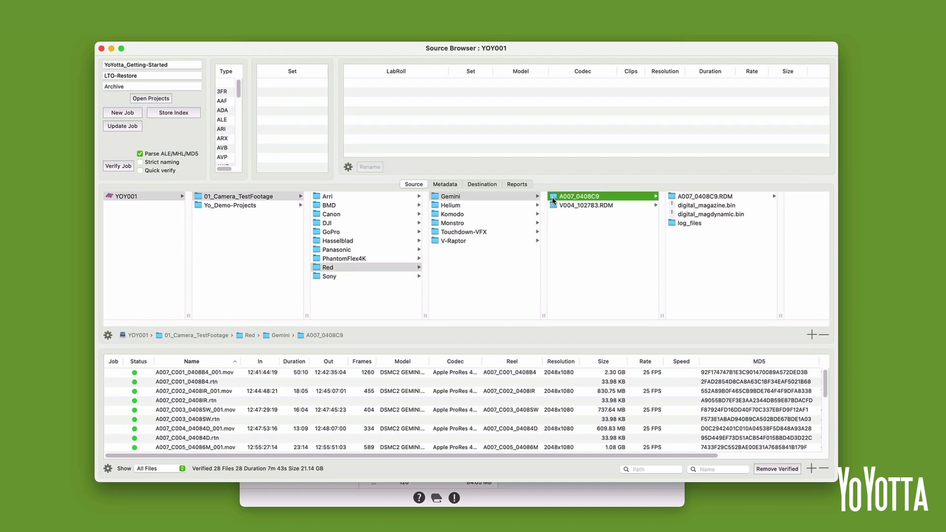
click(812, 335)
Add Monstro clips C001 through C006 from reel A002_08191Z.RDM to the job.
click(447, 223)
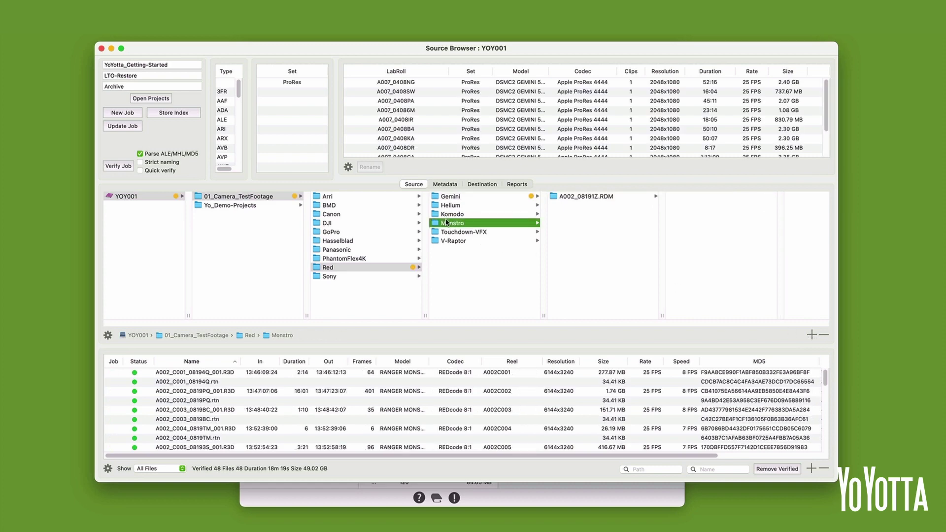
click(565, 199)
click(676, 196)
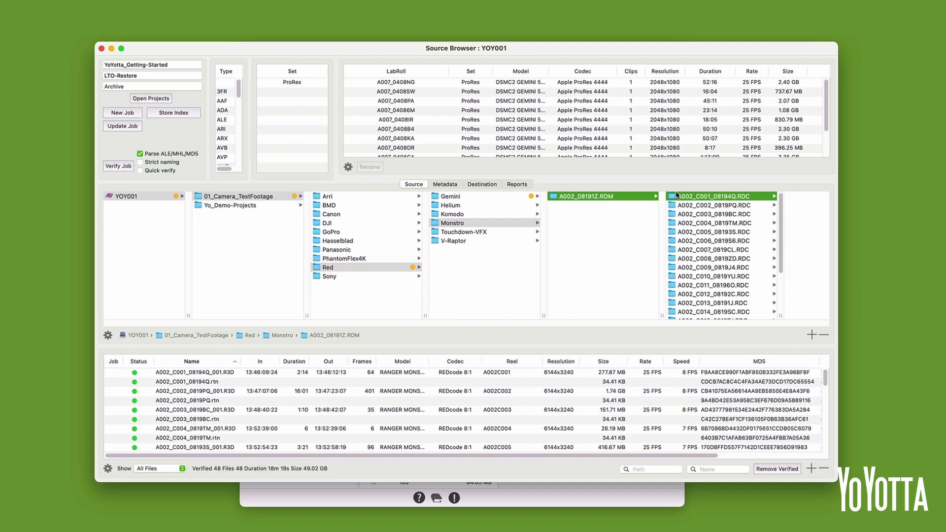
shift+click(642, 241)
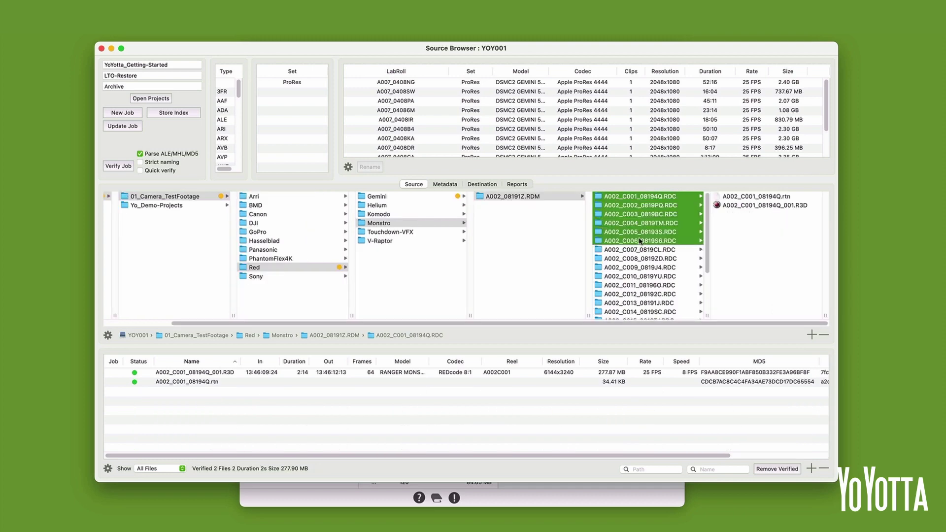
click(812, 336)
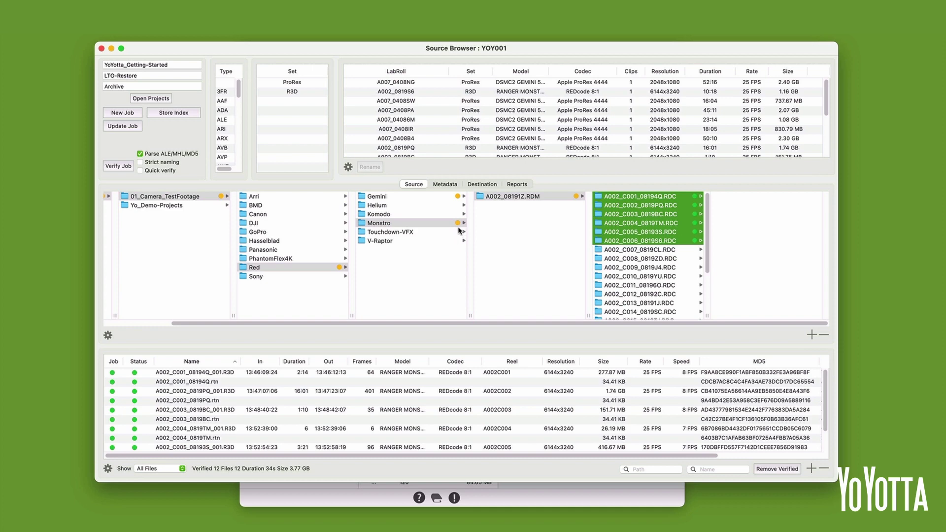
Remove the Red sources and open 01_Camera_TestFootage > Arri > ArriAlexa65 > ArriRAW on YOY001.
click(824, 336)
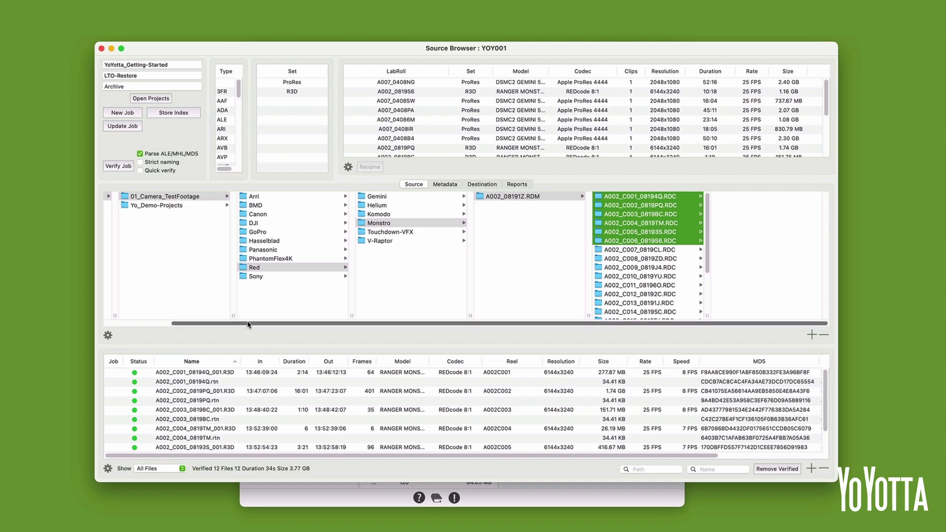
scroll(247, 321, left, 3)
click(230, 199)
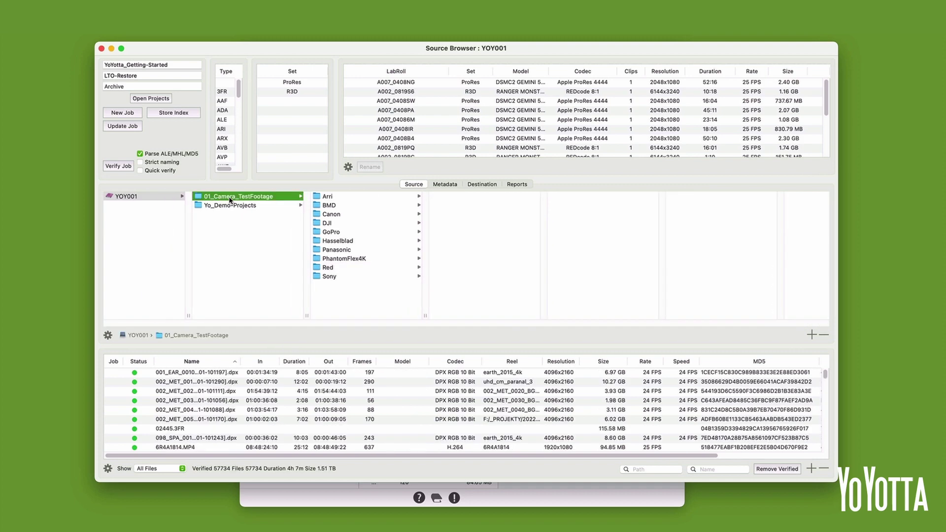
click(321, 197)
click(434, 197)
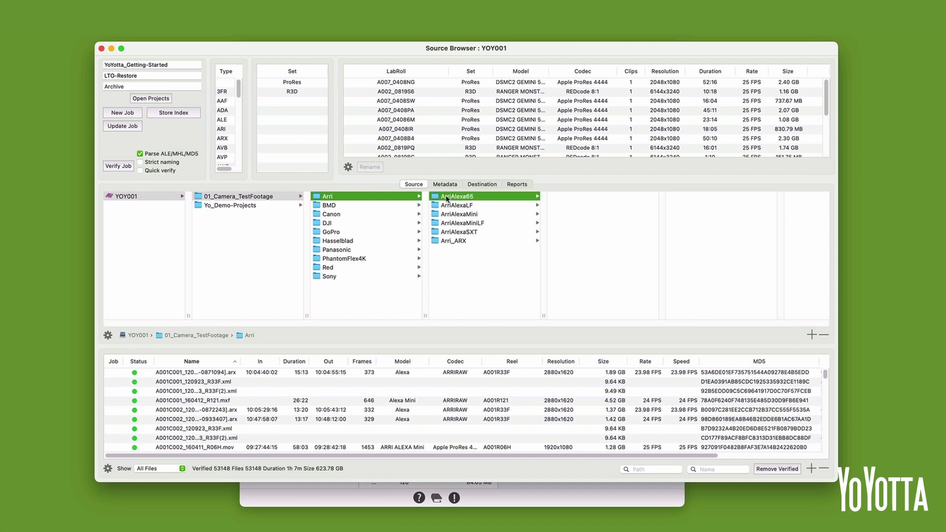
click(571, 197)
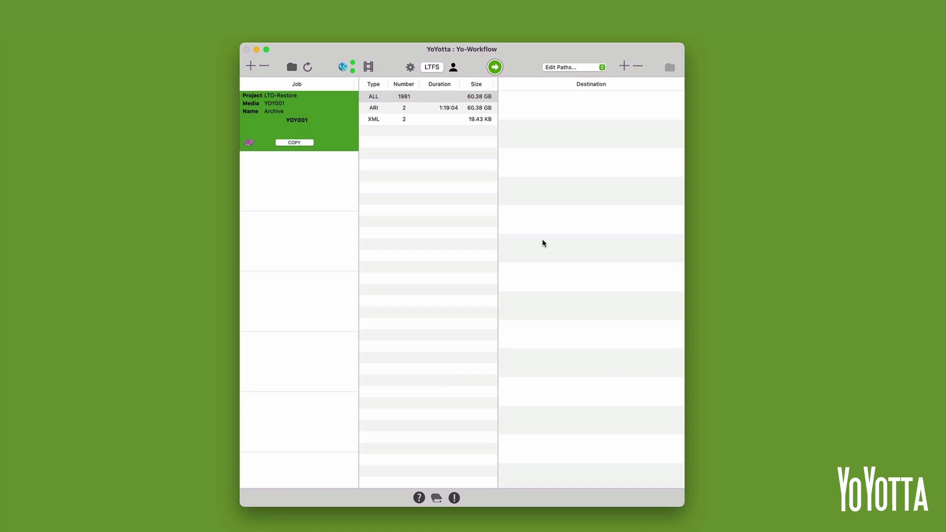
Set the destination to the _Restore folder on Cache-01 and start the copy.
click(624, 66)
click(524, 106)
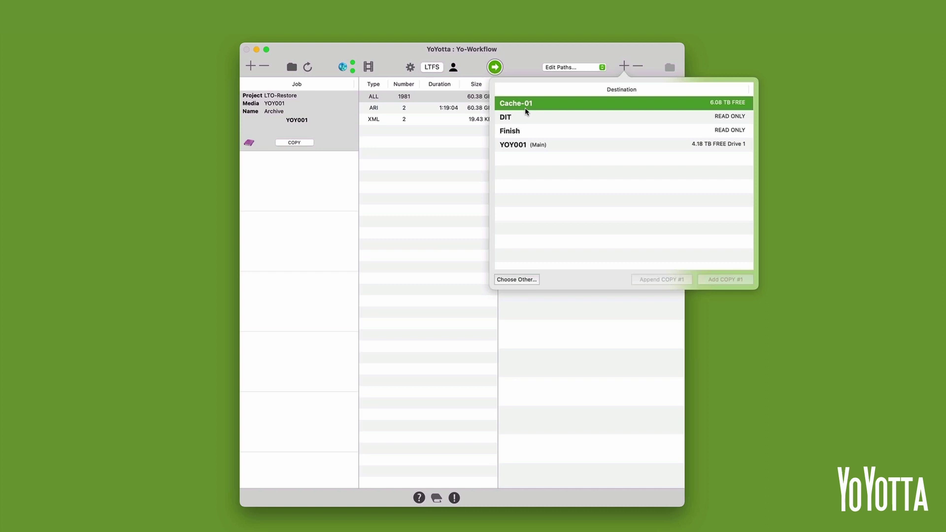
click(519, 280)
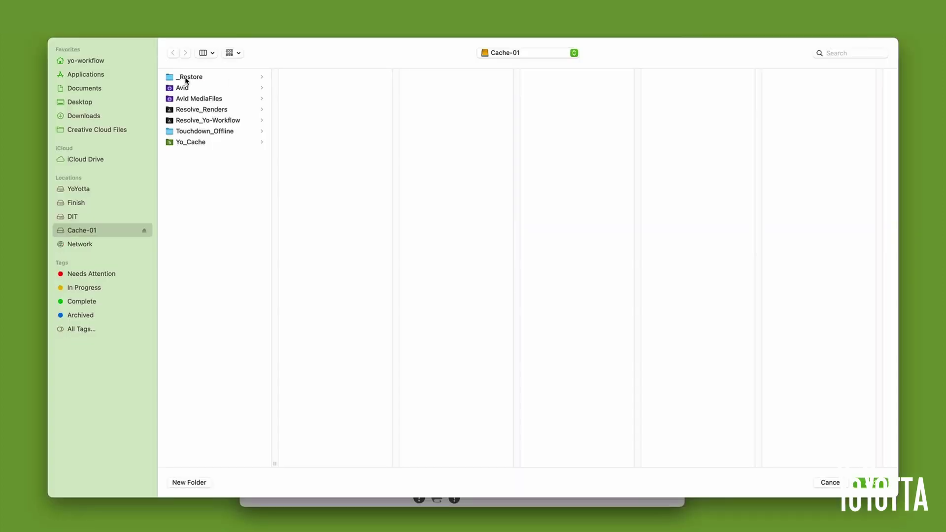
click(187, 78)
key(Return)
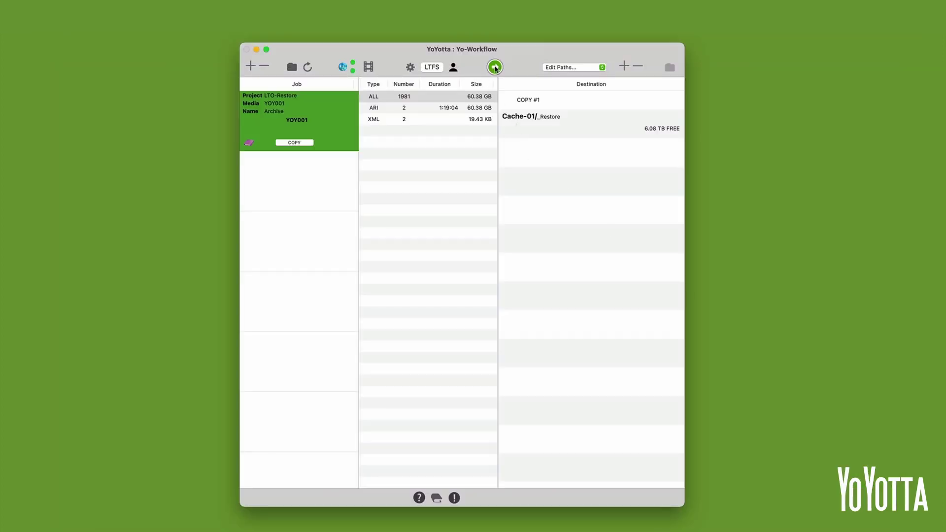
click(495, 66)
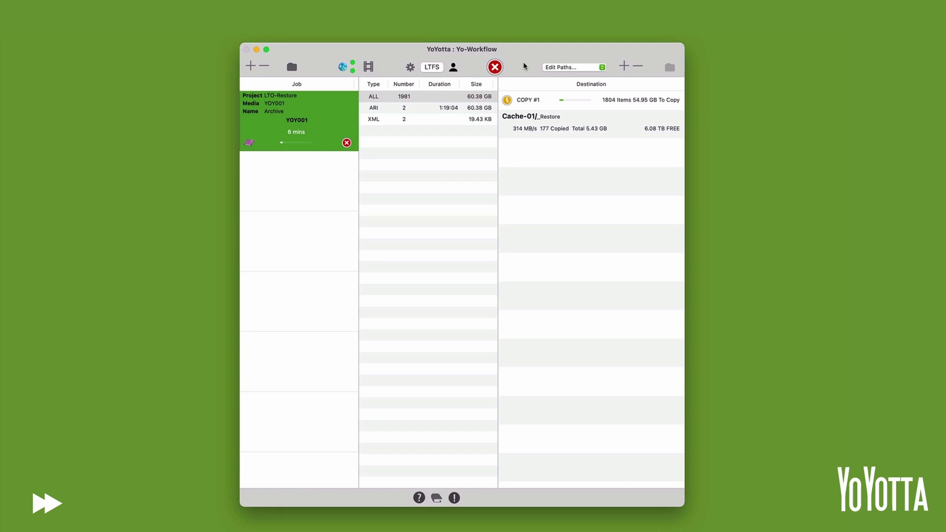